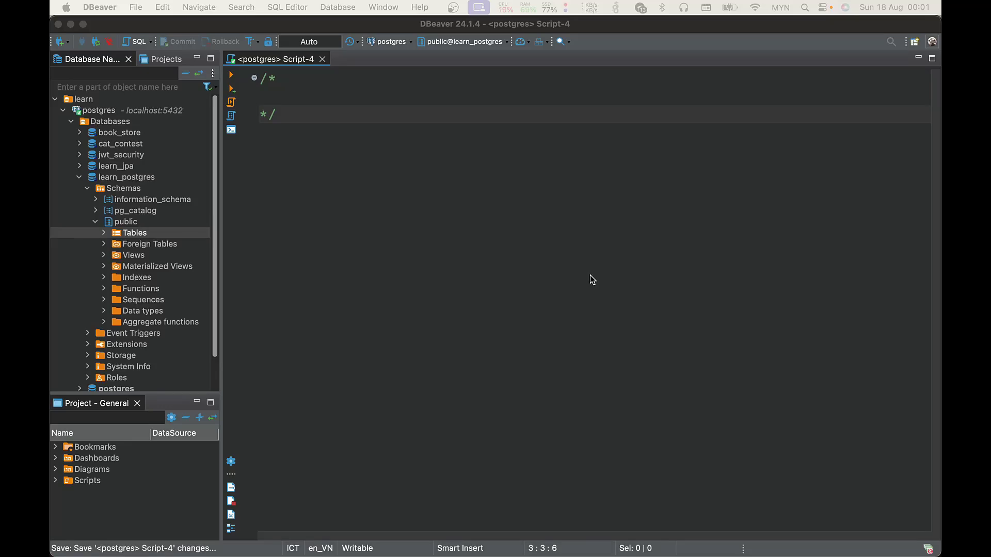
- Select all the script text in the SQL editor, then clear the selection
left_click(688, 250)
key("super+a")
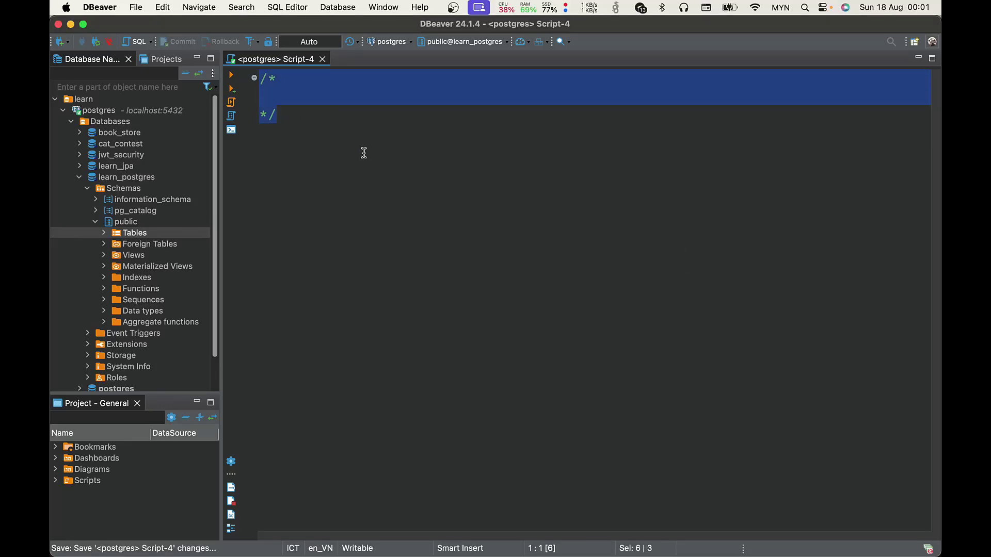
left_click(496, 182)
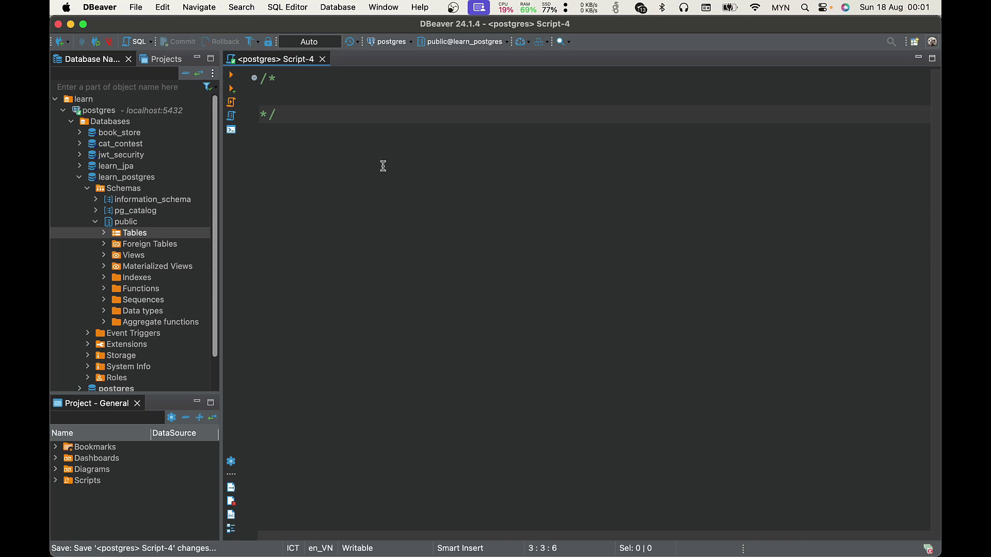
key("super+shift+Up")
left_click(384, 197)
- Paste the Vrapper update-site URL onto comment line 2 and select it for copying
left_click(355, 75)
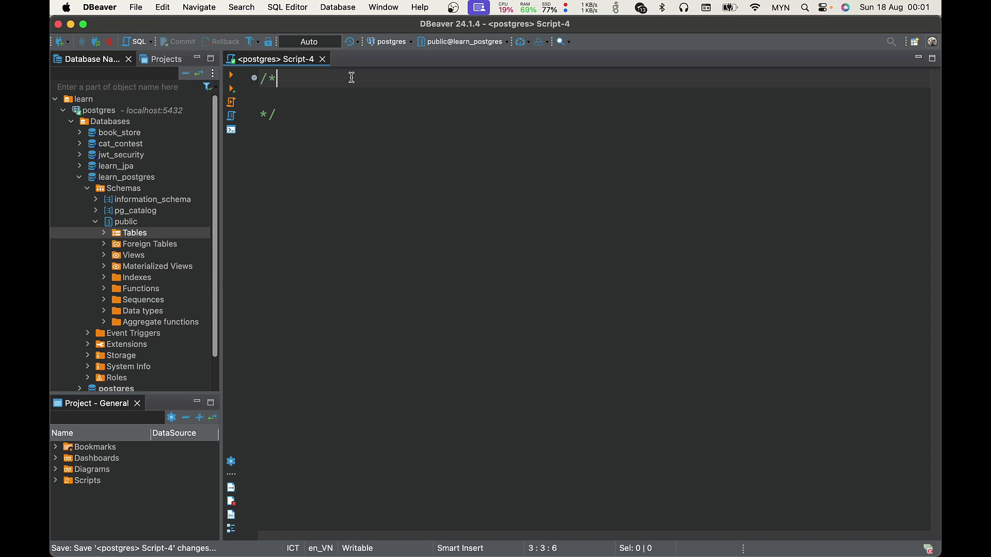
left_click(342, 91)
type("https://vrapper.sourceforge.net/update-site/stable/")
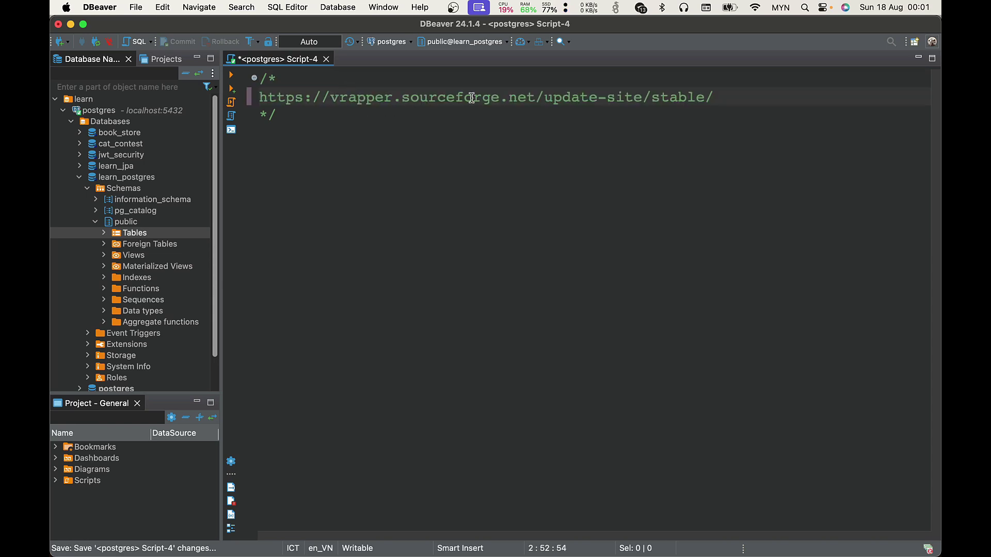
key("super+shift+Up")
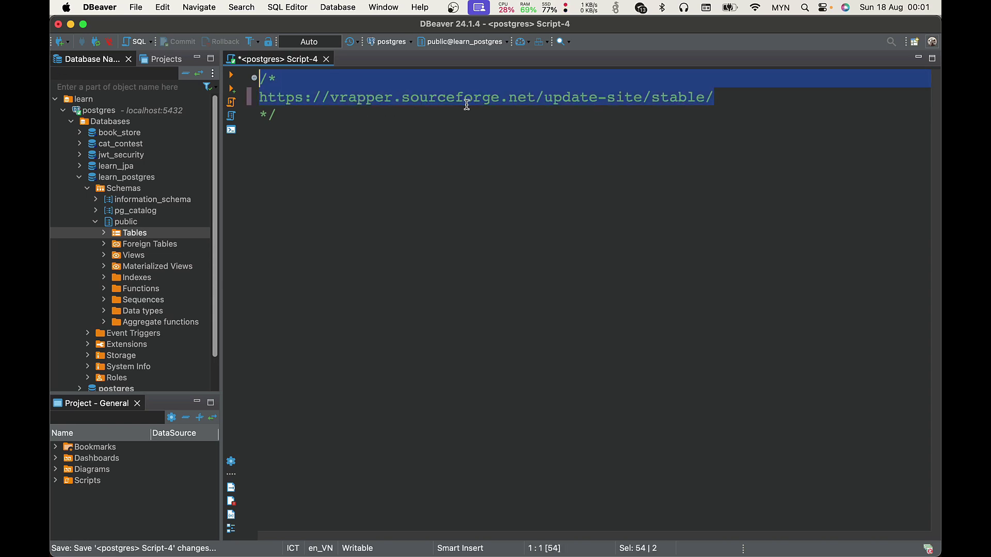
left_click(745, 103)
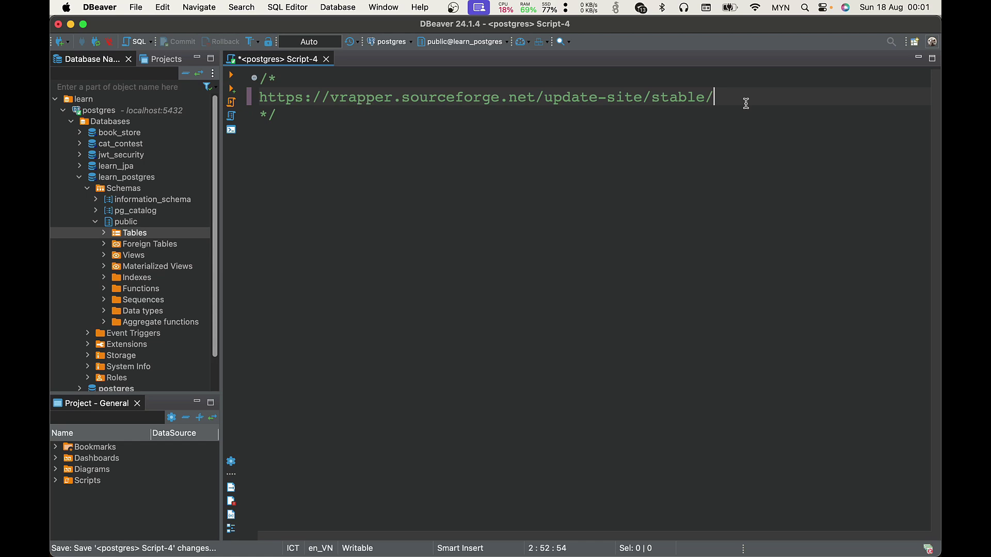
key("super+shift+Up")
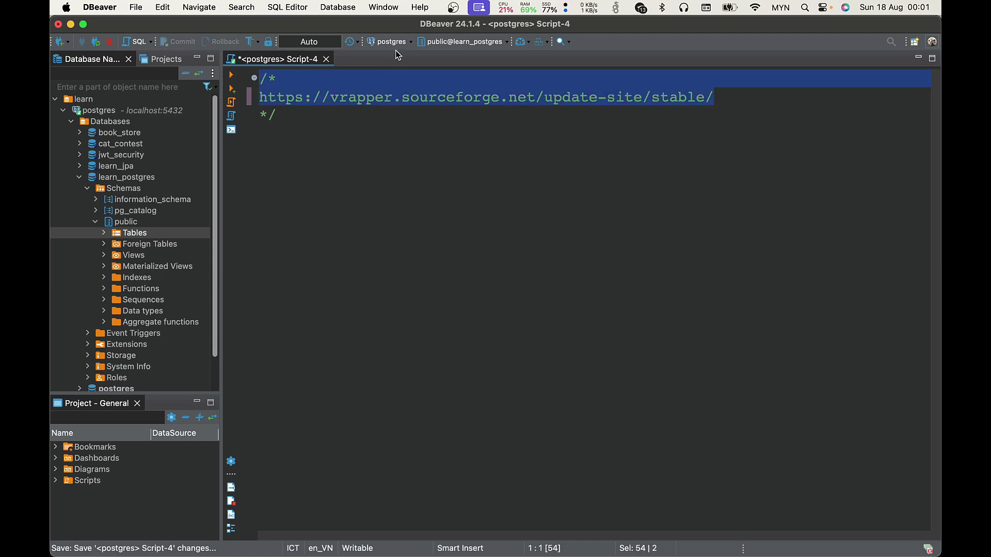
- In Install New Software, add a 'vimwraper' repository with the pasted Vrapper update-site URL
key("super+Down")
left_click(383, 7)
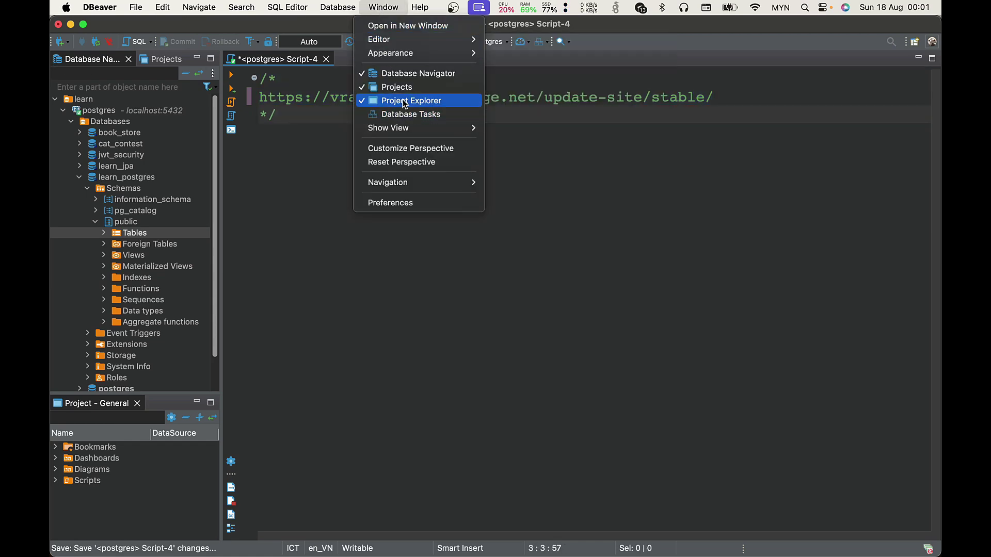
mouse_move(419, 8)
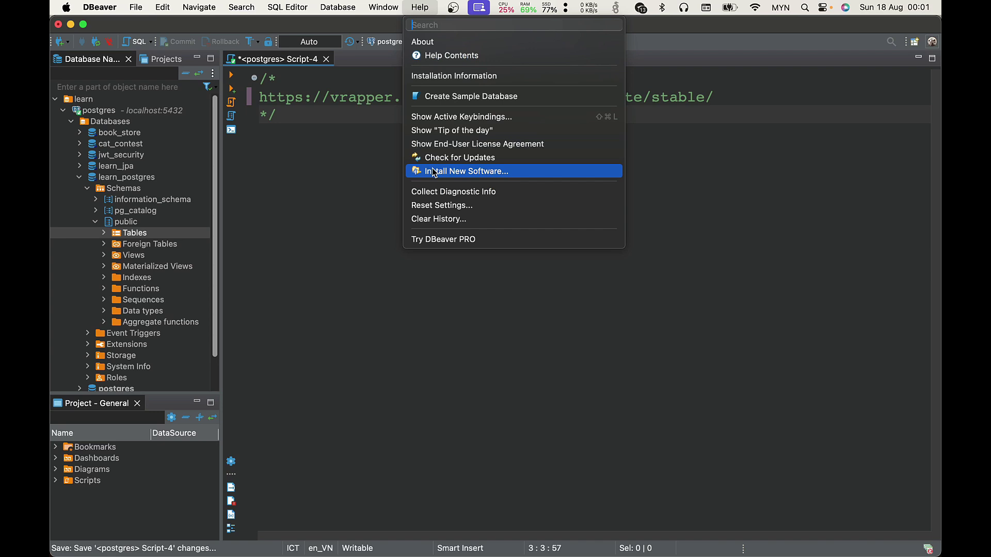
left_click(433, 172)
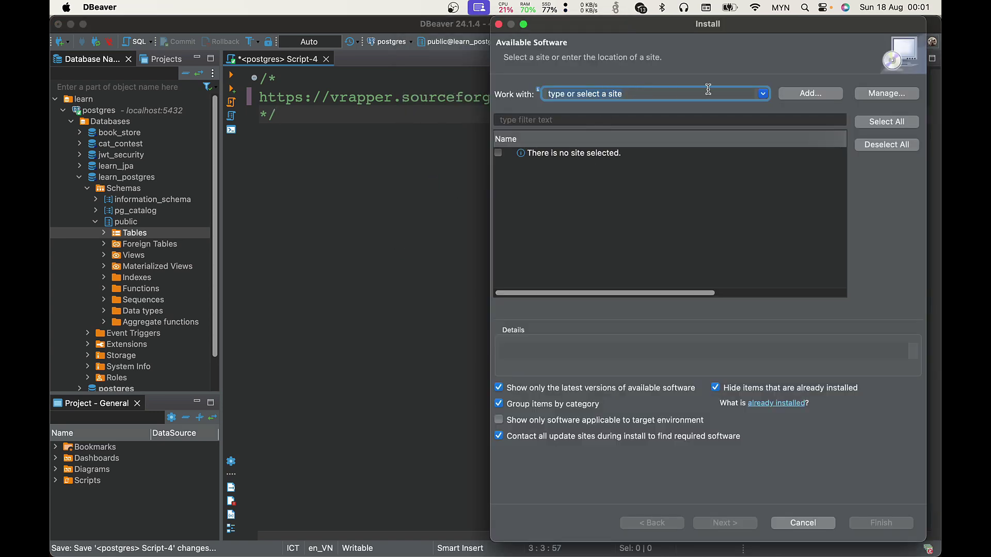
left_click(820, 95)
type("vimwraper")
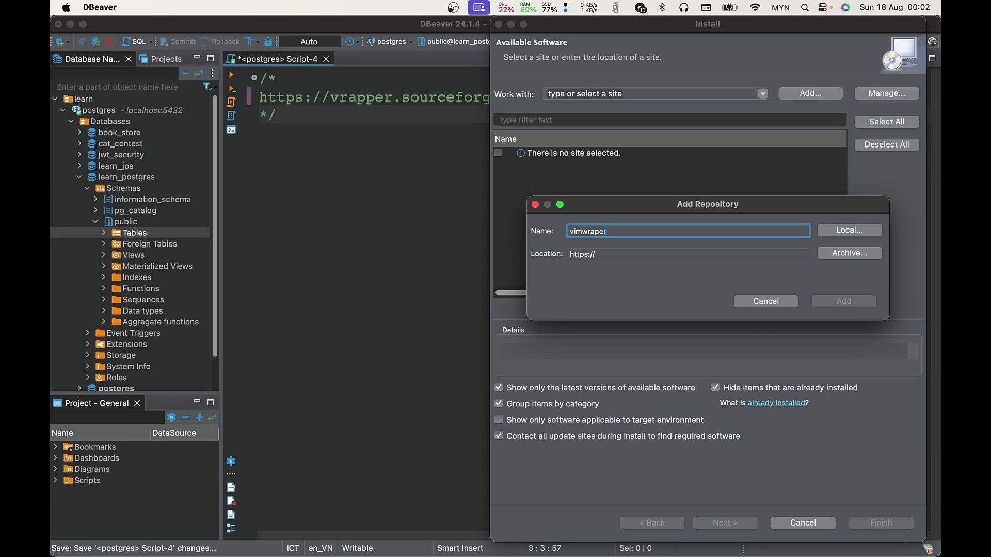
left_click(618, 253)
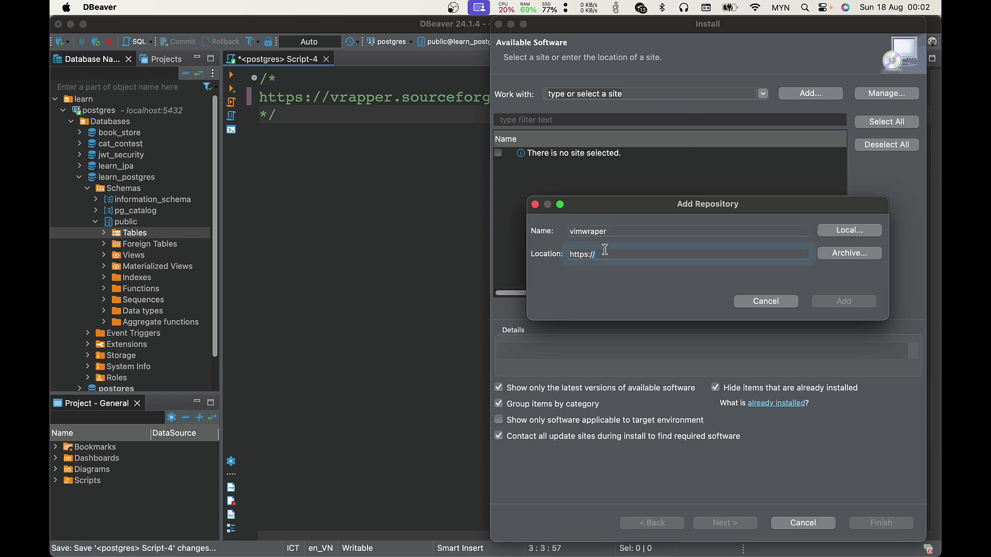
type("vrapper.sourceforge.net/update-site/stable/")
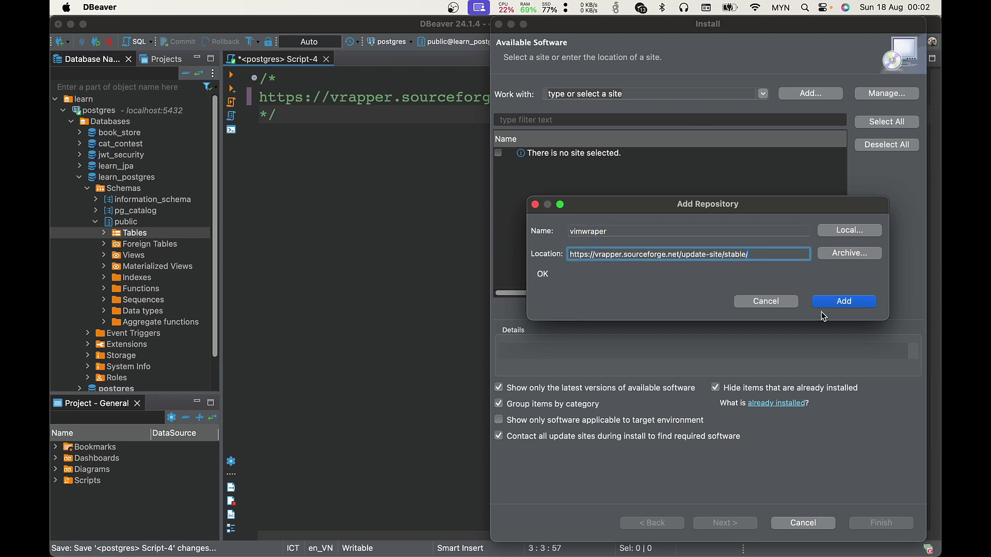
left_click(833, 301)
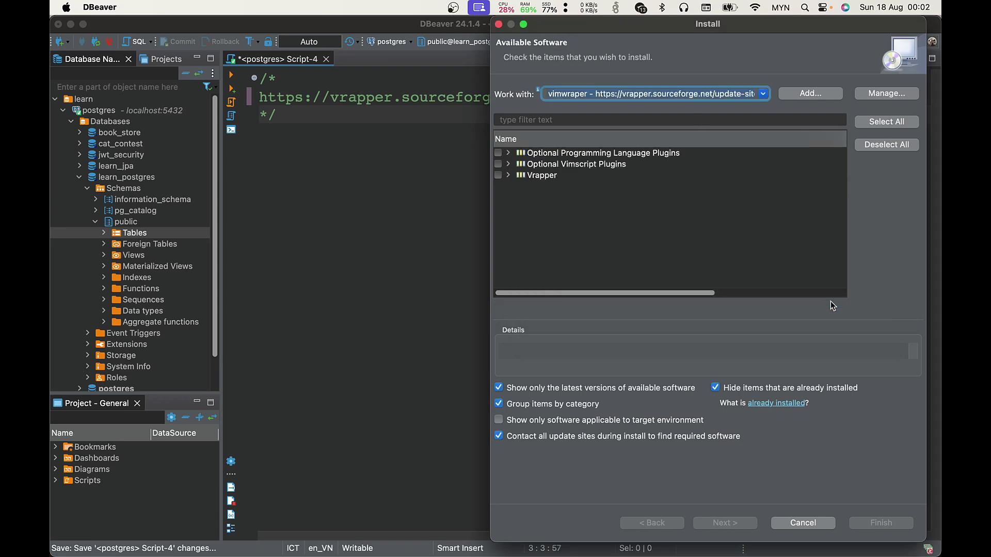
- Select Vrapper for installation, step through the wizard, and accept the GPL licence terms
left_click(499, 176)
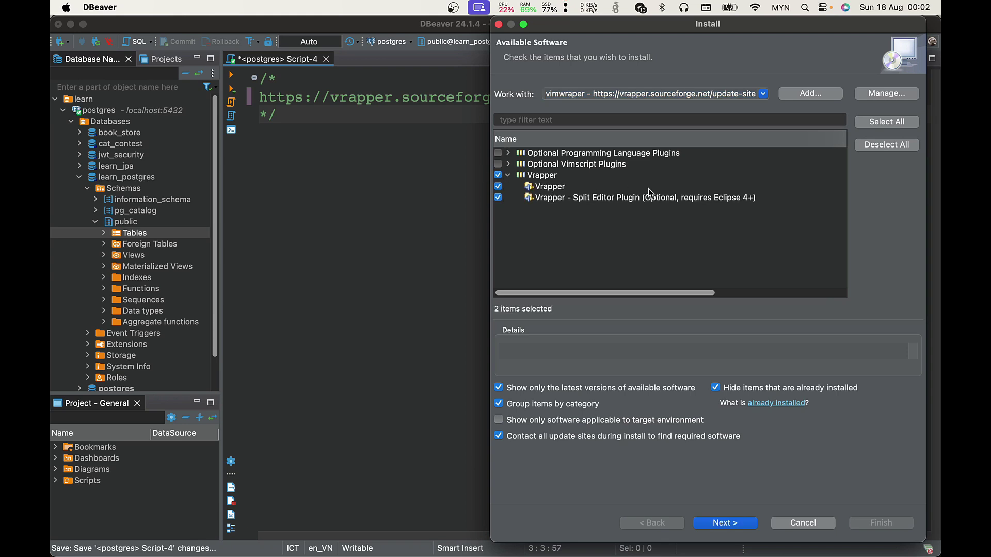
left_click(719, 525)
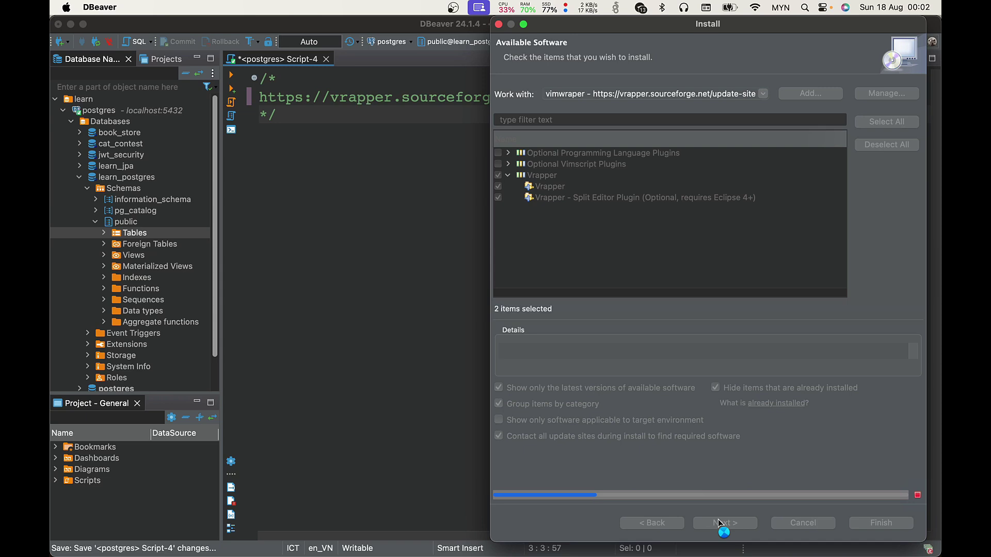
left_click(737, 525)
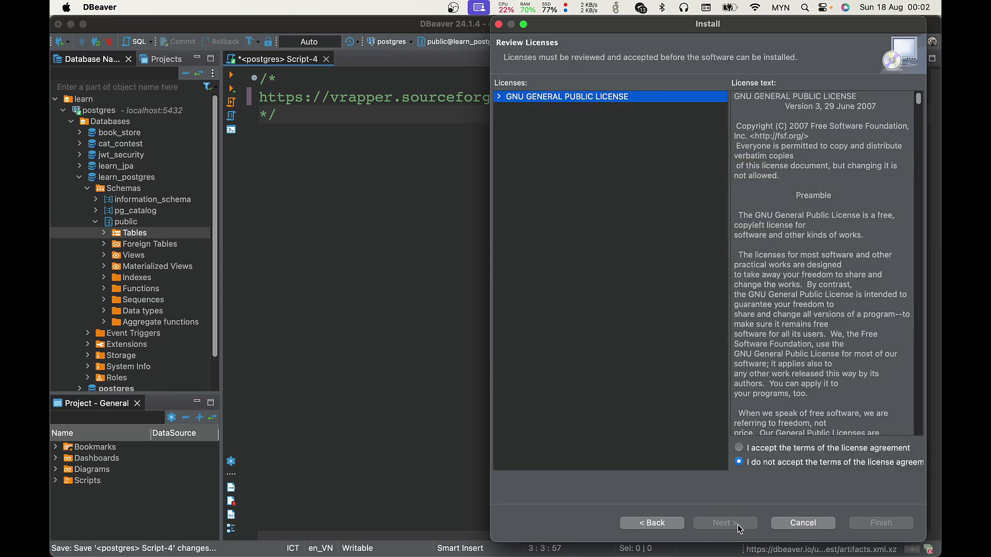
left_click(774, 450)
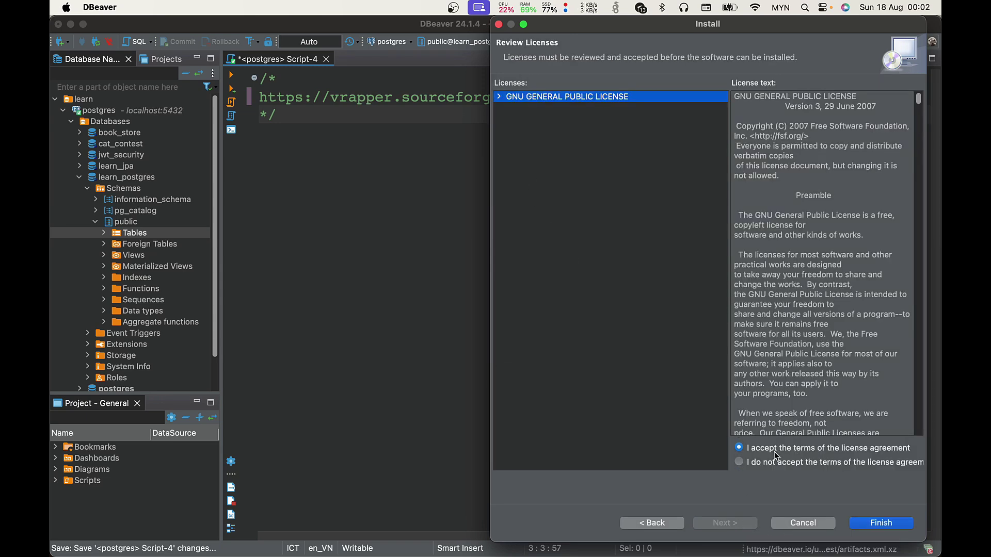
- Finish the install wizard and open Background Tasks to reveal the Trust Authorities prompt
left_click(884, 524)
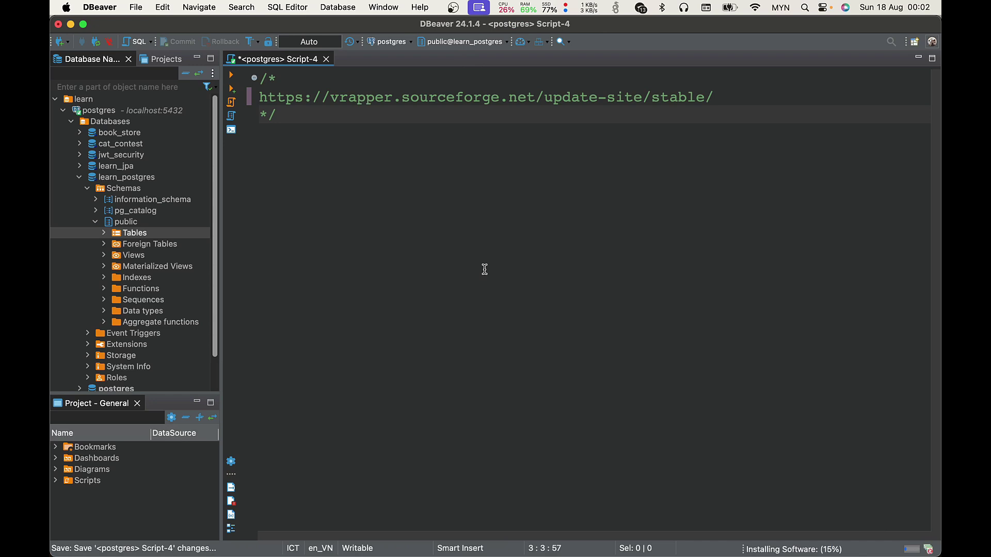
key("super+a")
left_click(545, 226)
left_click(825, 550)
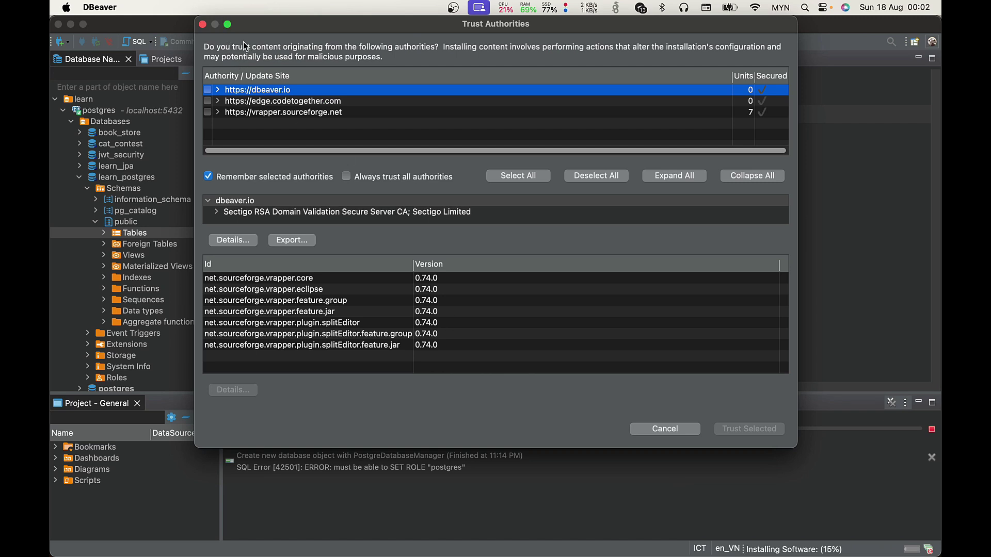
- Trust the dbeaver.io and vrapper.sourceforge.net authorities, then trust the unsigned Vrapper artifacts
left_click(209, 90)
left_click(214, 113)
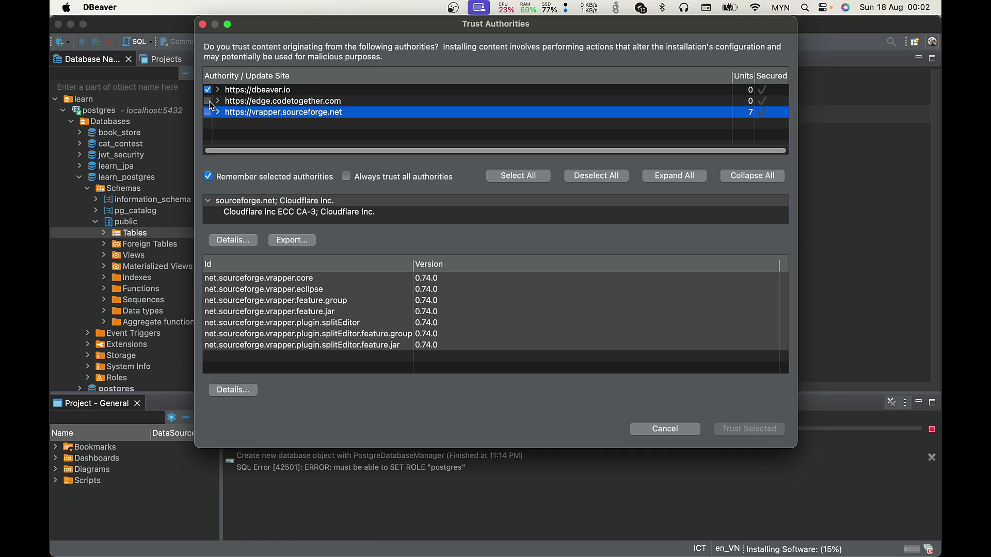
left_click(210, 104)
left_click(209, 113)
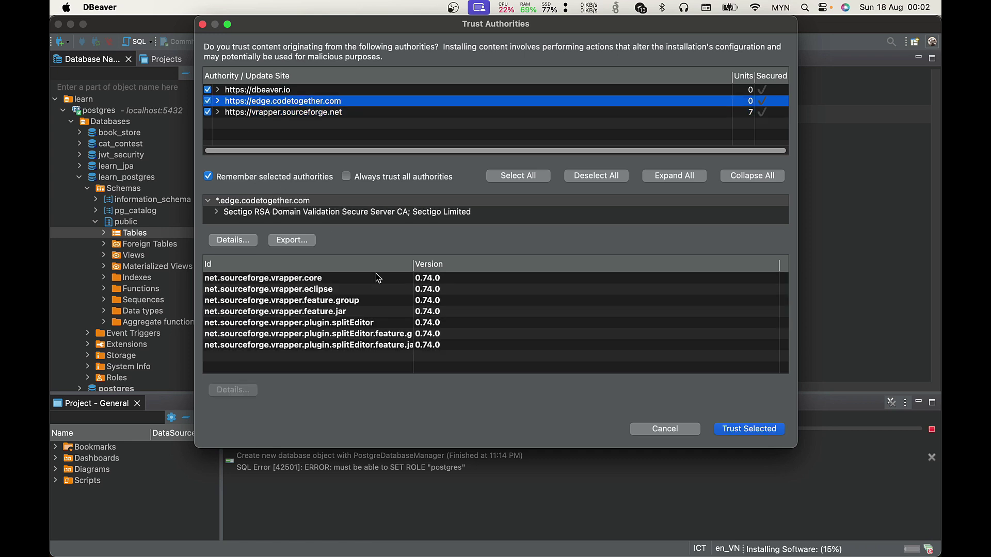
left_click(334, 291)
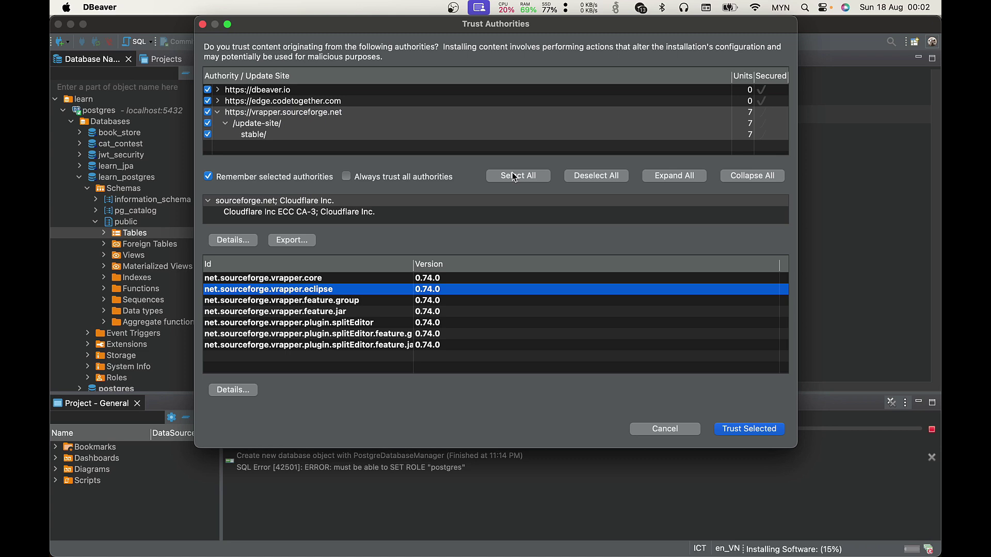
left_click(738, 428)
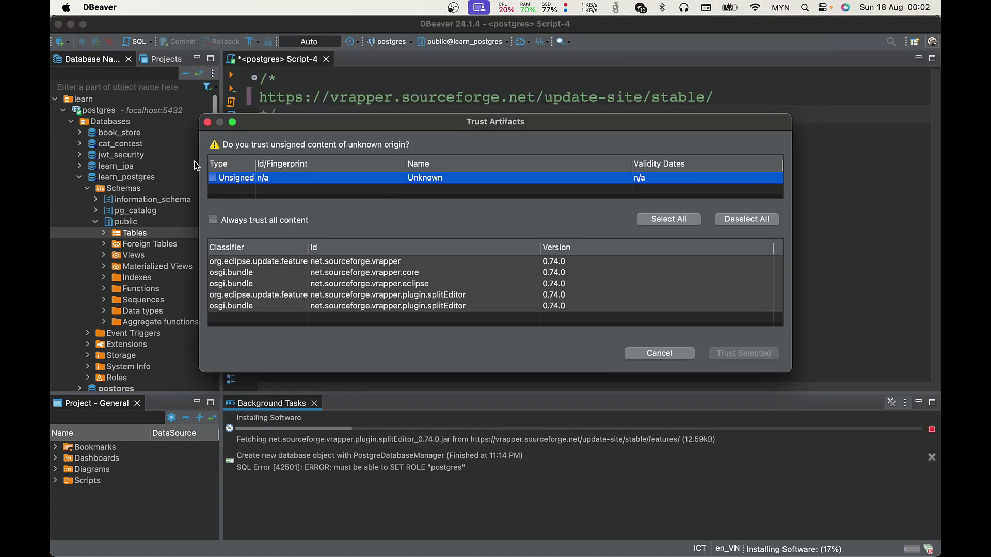
left_click(213, 178)
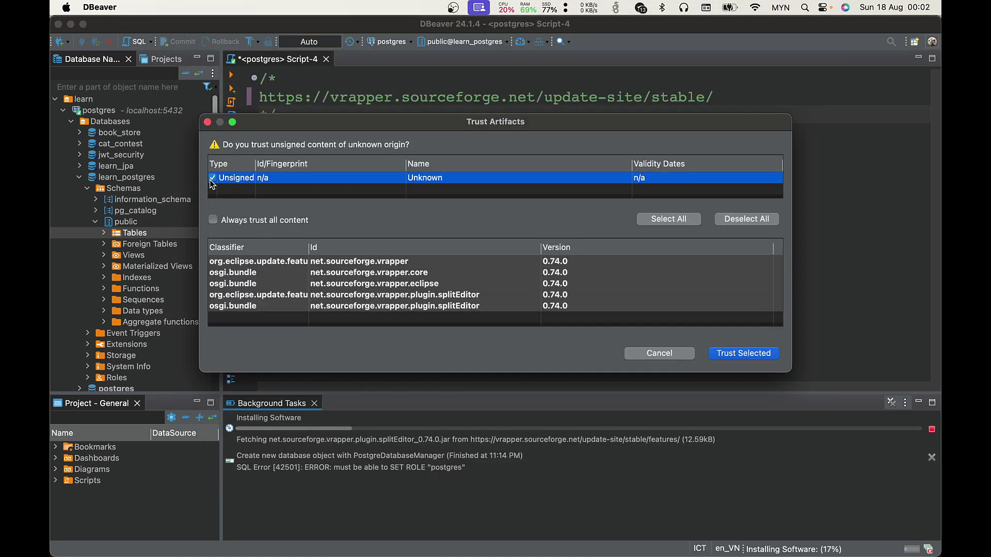
left_click(735, 353)
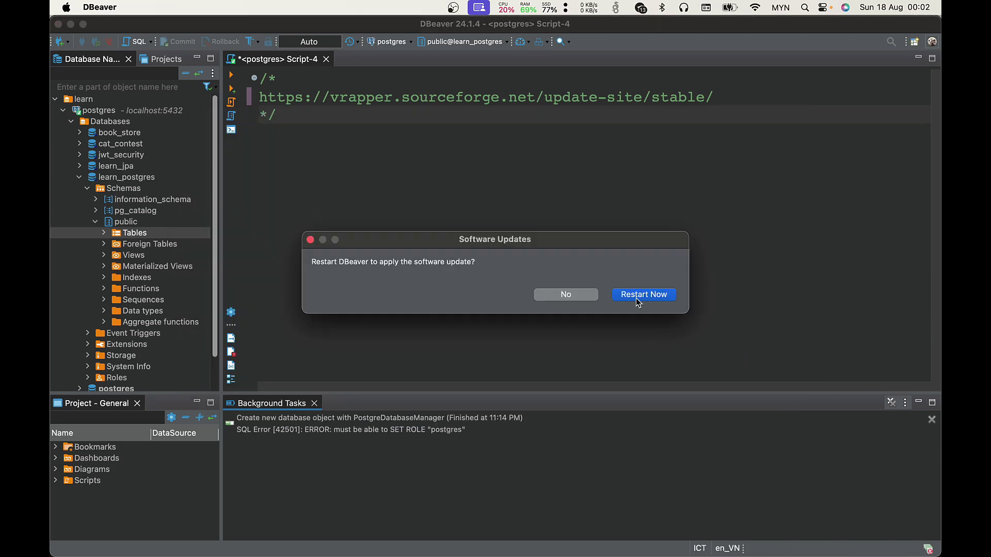
- Restart DBeaver now to apply the Vrapper update
left_click(636, 295)
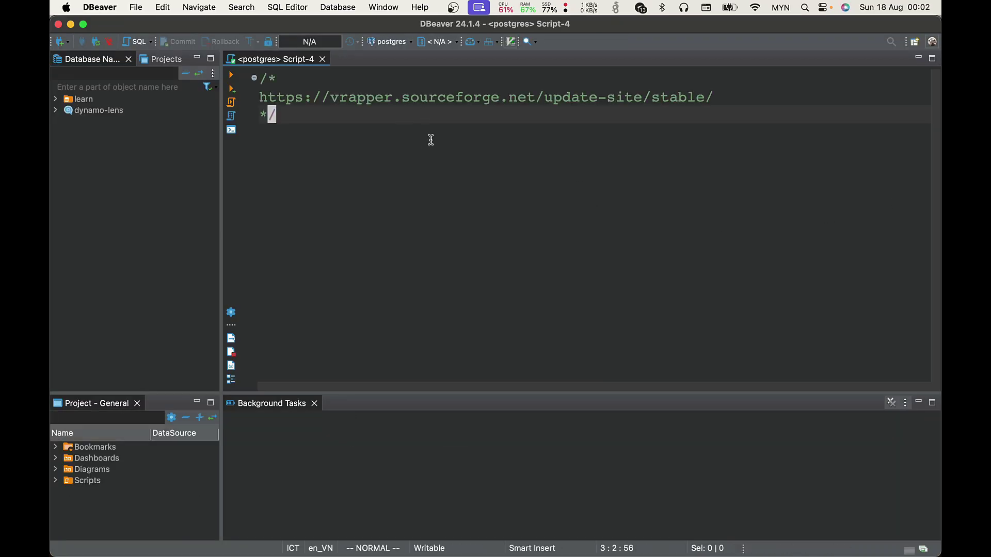
- Try a Vim visual selection, then insert a new line below the comment
key("super+a")
key("Escape")
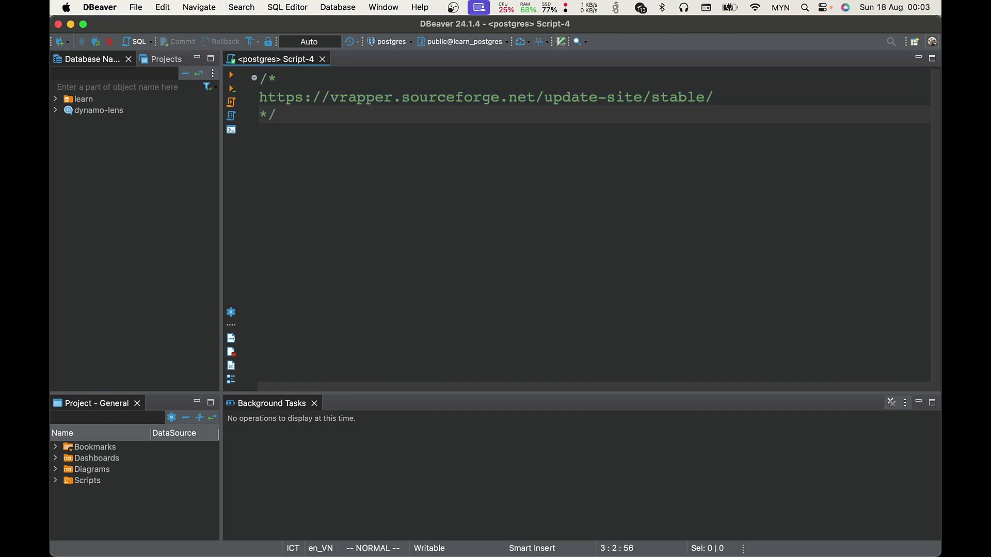
key("a")
key("Return")
key("Return")
key("Escape")
type("i")
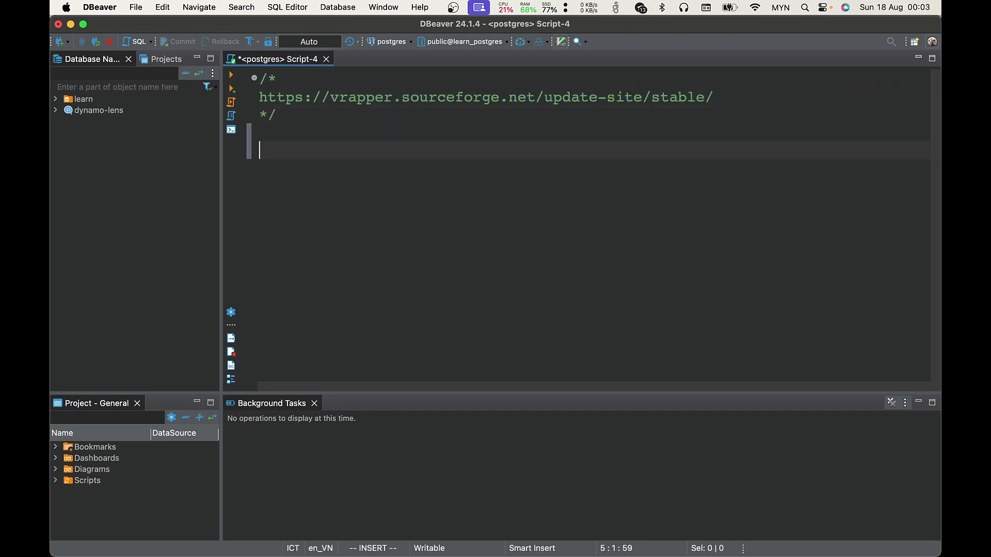
type("vim")
- Delete leftover letters with x, then move through the lines with k and j
key("Escape")
key("x")
key("x")
key("x")
key("k")
key("k")
key("k")
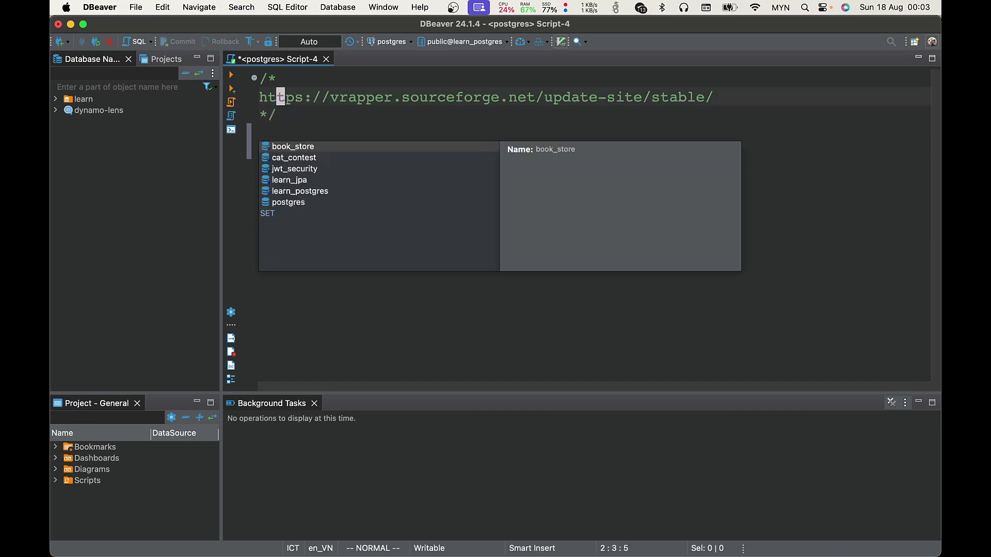
key("j")
key("j")
key("j")
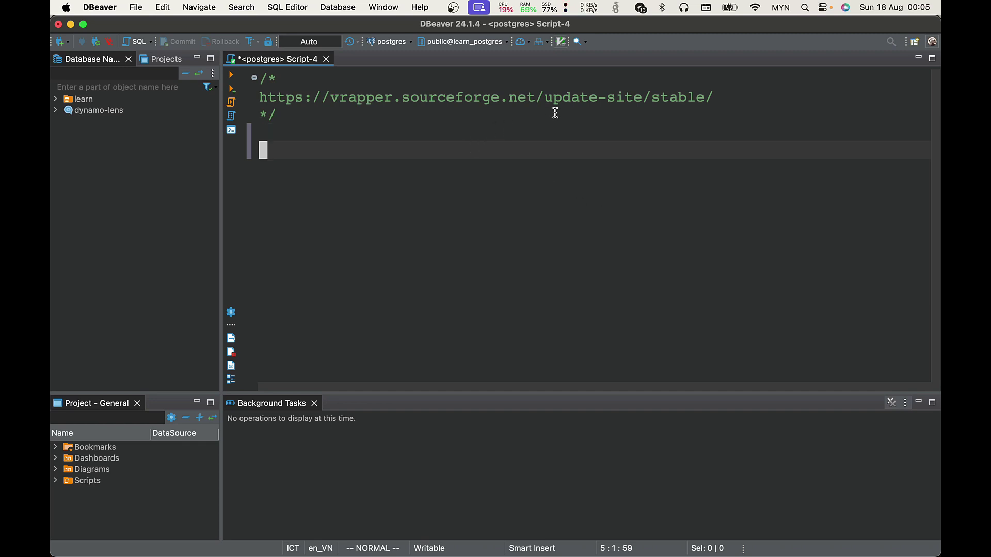
- Toggle Vrapper off, delete the blank lines, re-enable Vrapper, then move with k, l and j
left_click(563, 48)
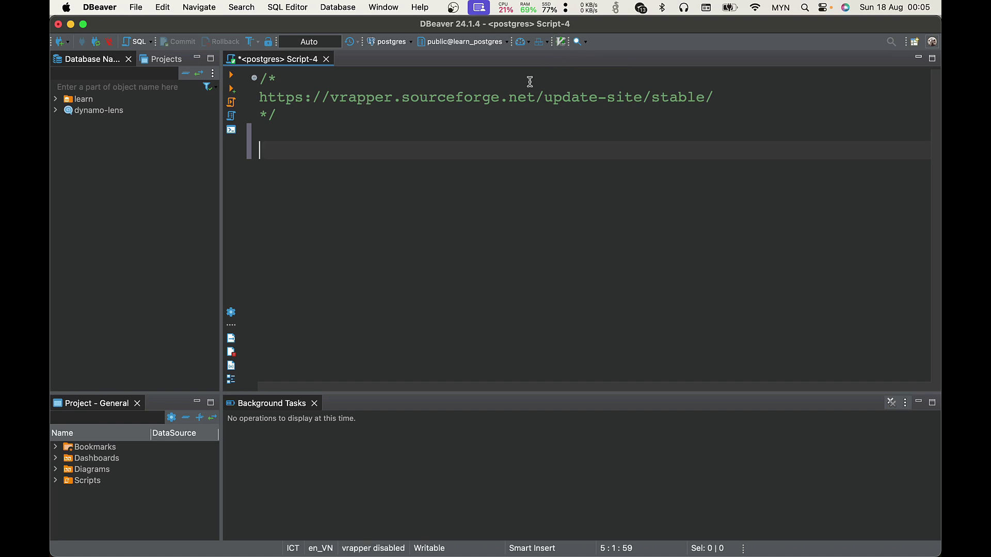
key("BackSpace")
key("BackSpace")
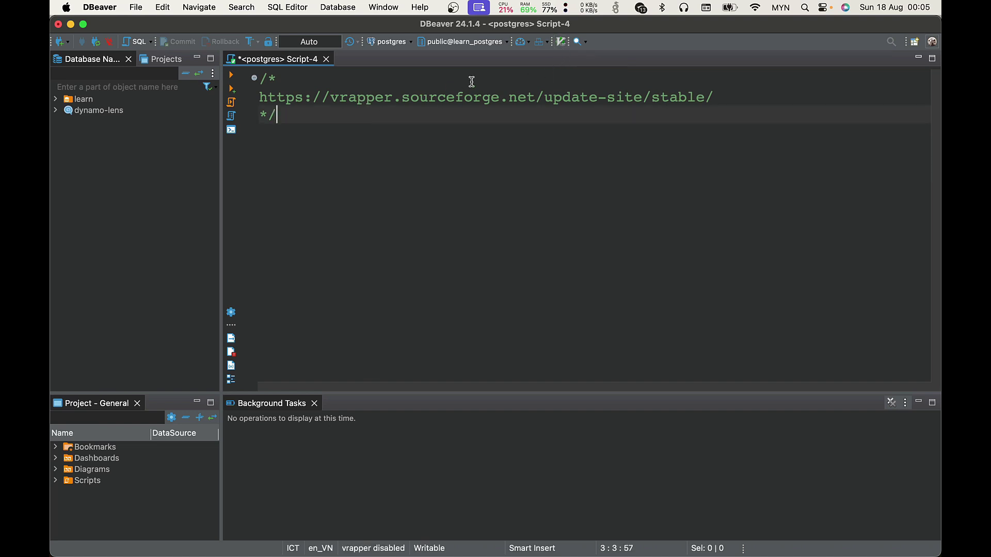
left_click(563, 44)
key("k")
key("l")
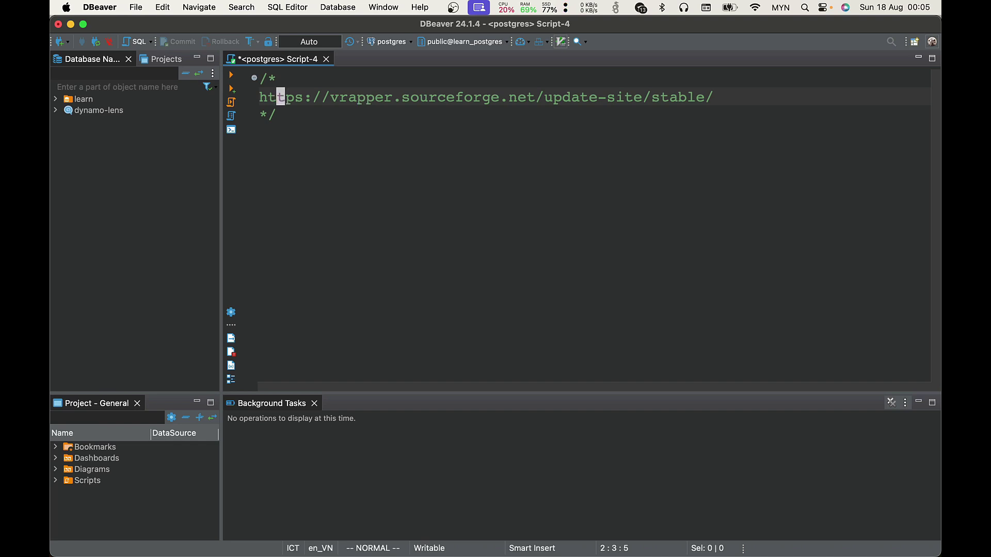
key("j")
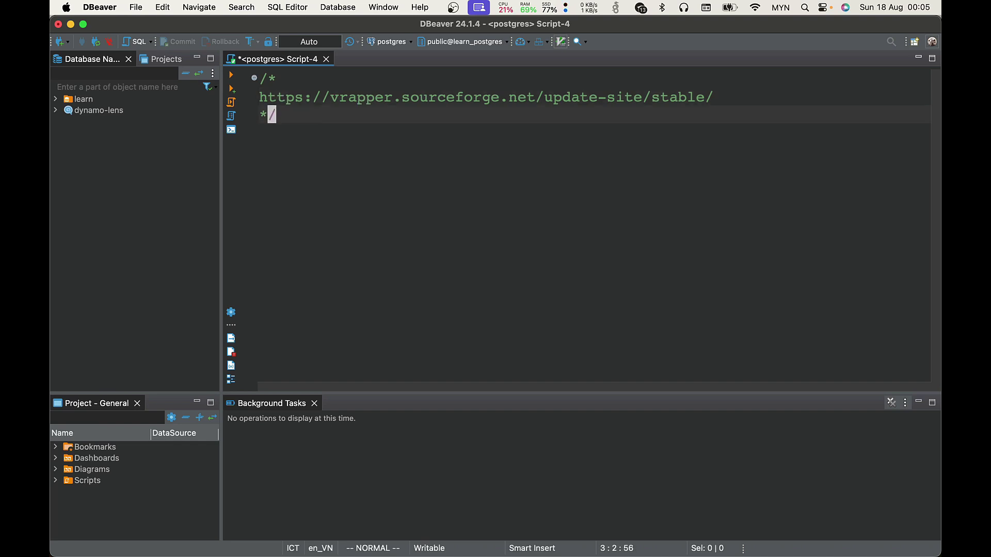